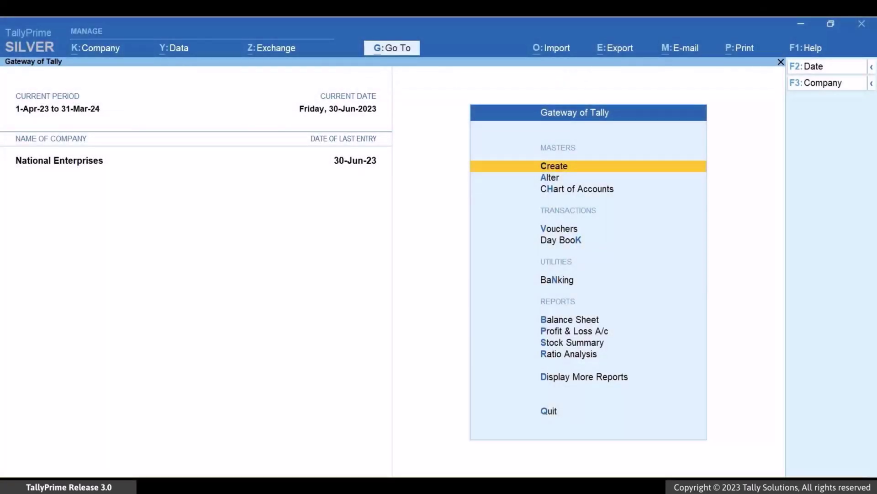
Go to Display More Reports > Payroll Statutory Reports > Income Tax and open the E-24Q return
key(Up)
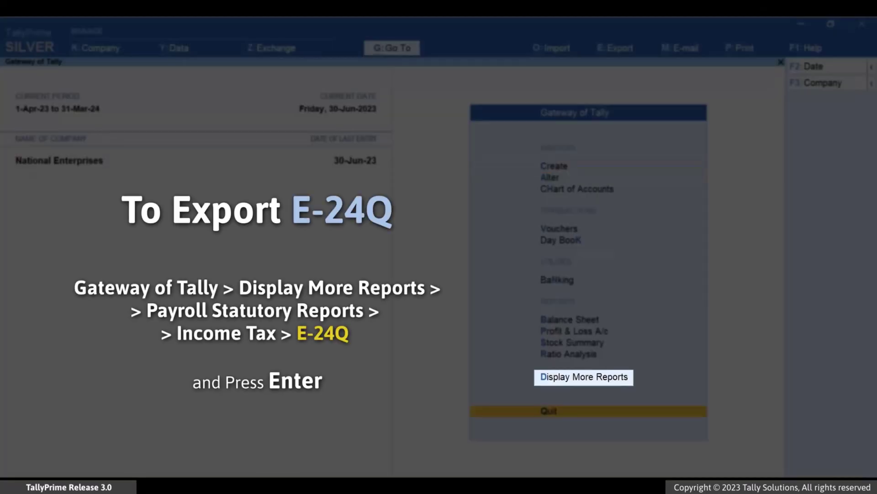
key(Up)
key(Return)
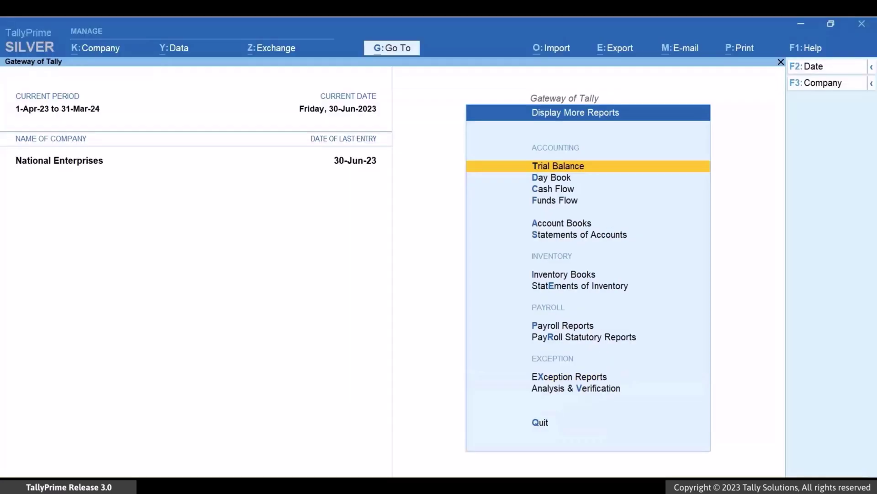
key(Down)
key(Down)
key(Down)
key(Down)
key(Down)
key(Down)
key(Down)
key(Down)
key(Down)
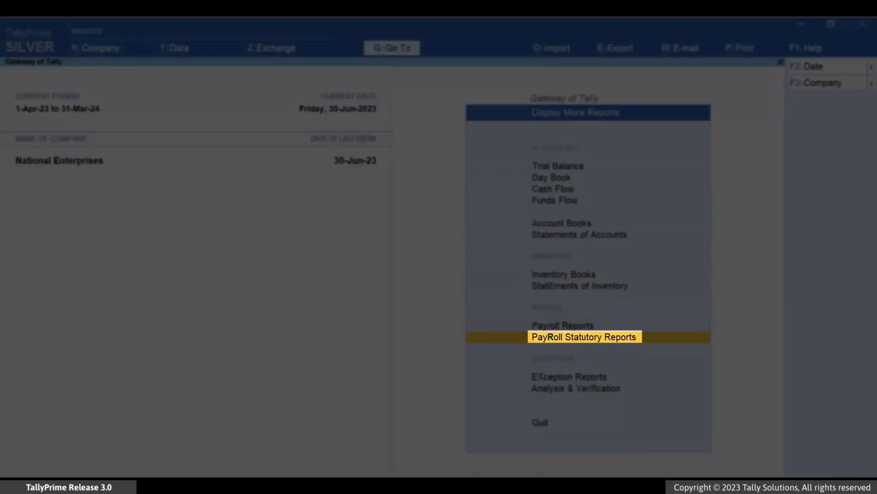
key(Return)
key(Down)
key(Down)
key(Down)
key(Down)
key(Down)
key(Down)
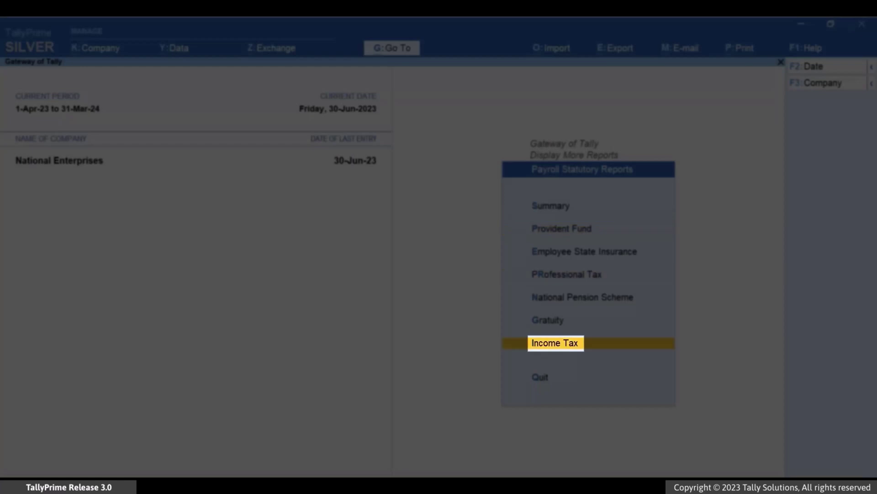
key(Return)
key(Down)
key(Down)
key(Down)
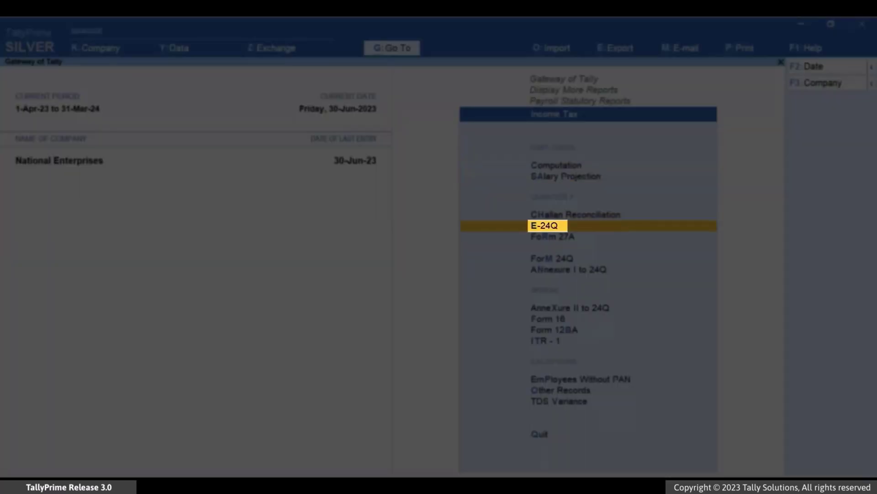
key(Return)
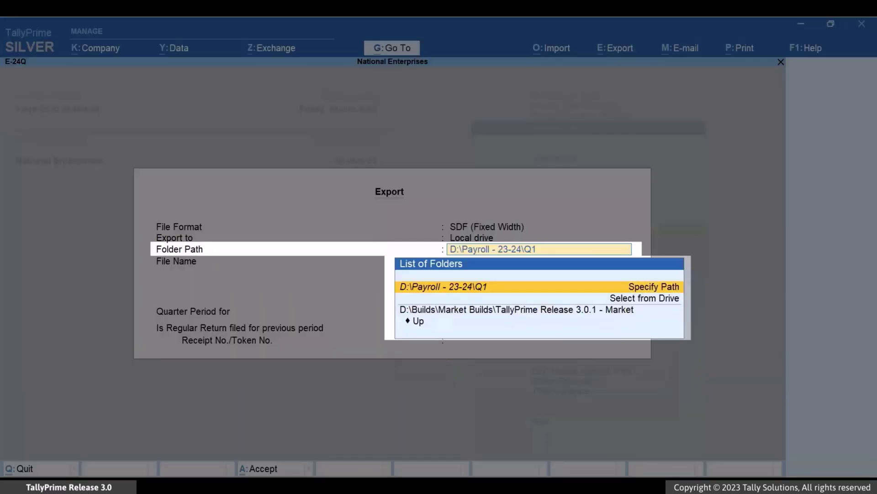
Export the Q1 (April–June) E-24Q to D:\Payroll - 23-24\Q1 with previous return No, then open ITeTDS
key(Return)
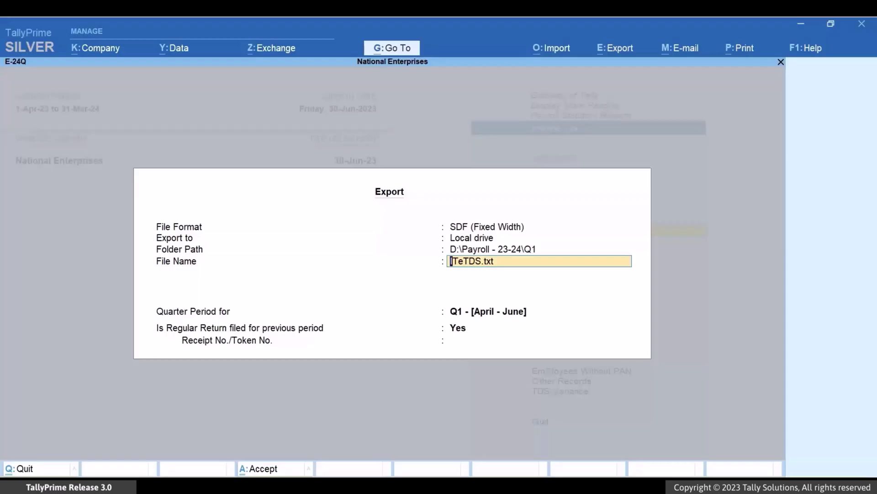
click(523, 311)
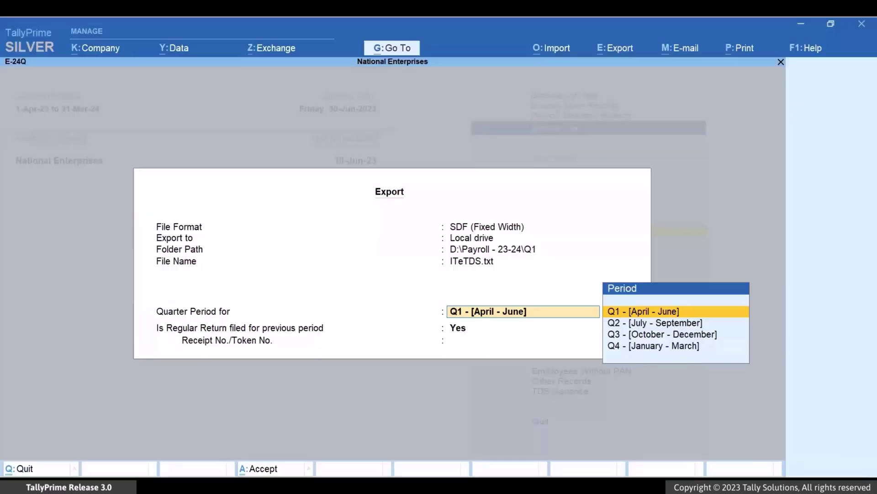
key(Return)
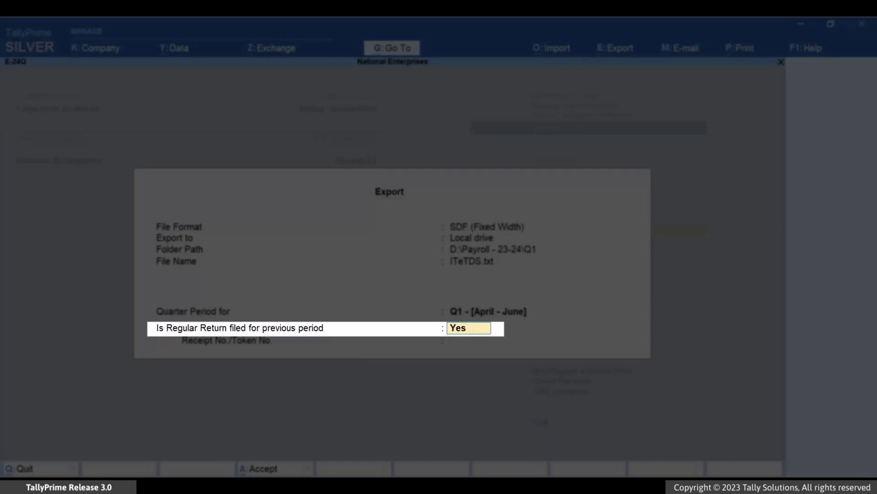
text(No)
key(Return)
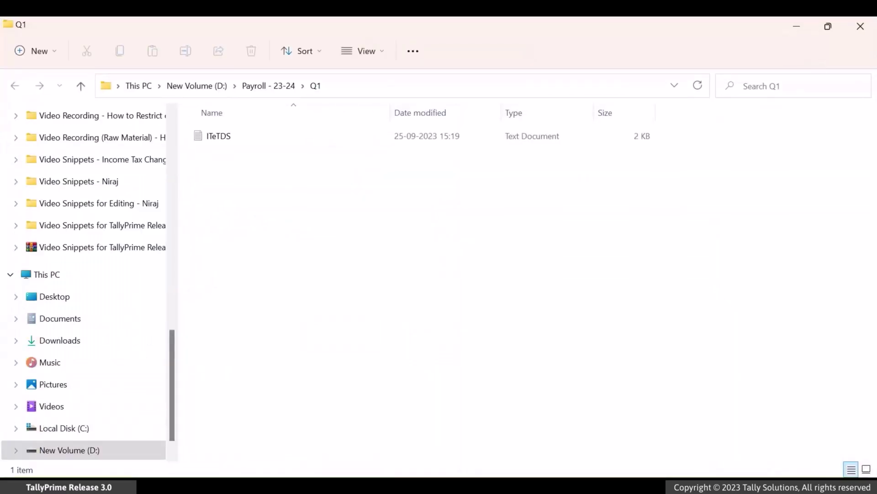
click(283, 134)
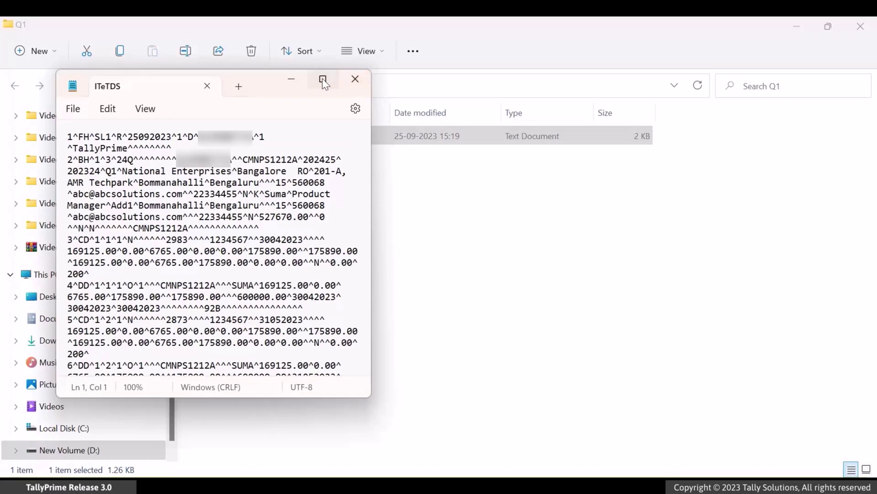
Maximise Notepad and append six ^ fillers to the end of line 6's DD record
click(323, 80)
click(22, 136)
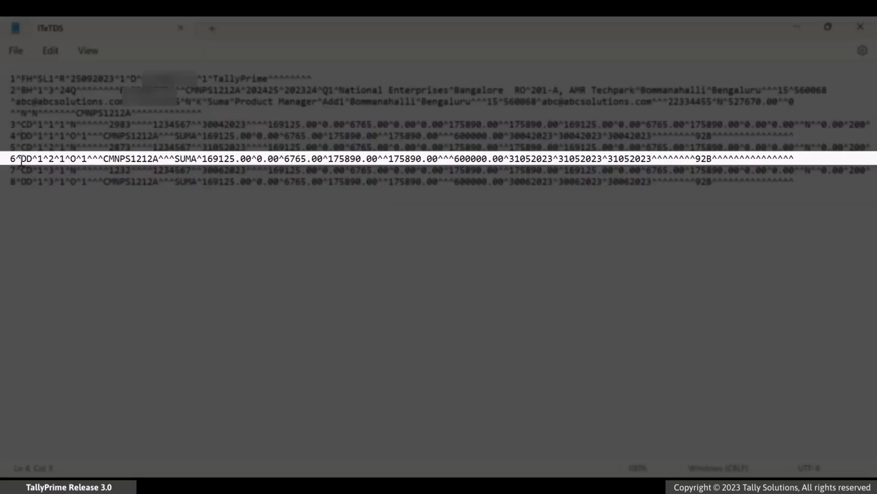
drag(21, 160, 640, 159)
click(641, 159)
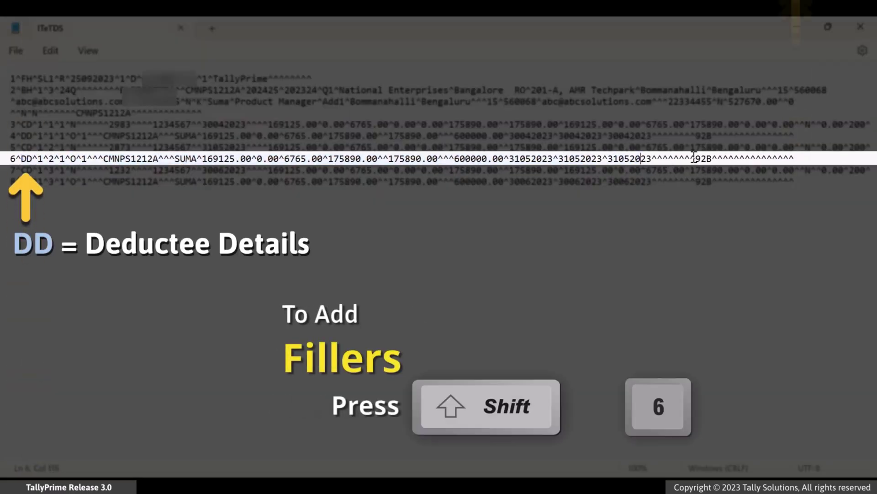
click(817, 157)
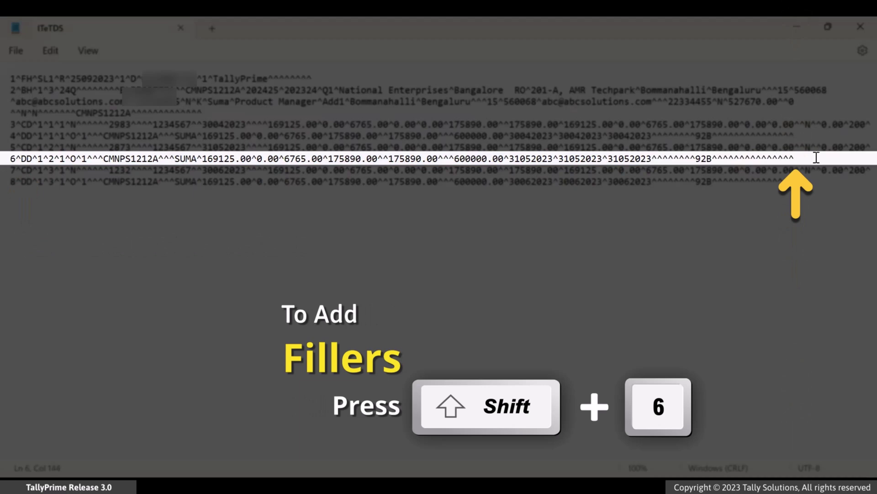
text(^^^^^^)
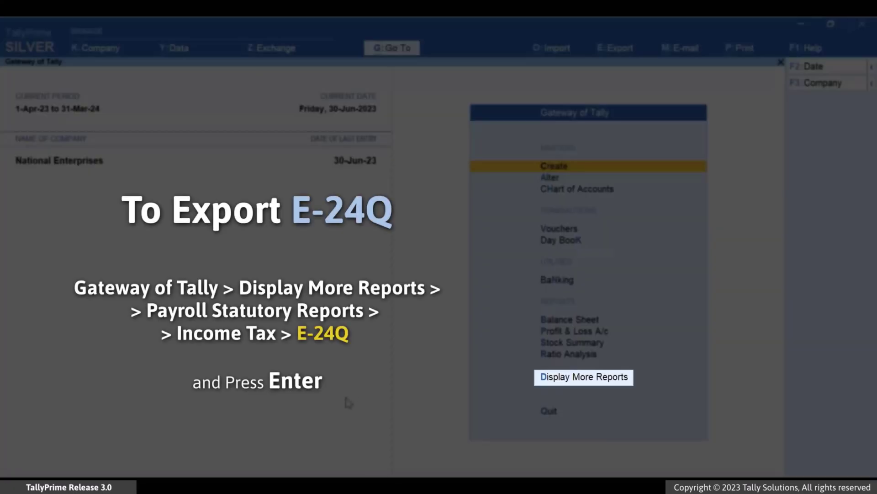
Return to Income Tax reports, open the E-24Q export form and select its folder path for Q4
key(Up)
key(Up)
key(Return)
key(Down)
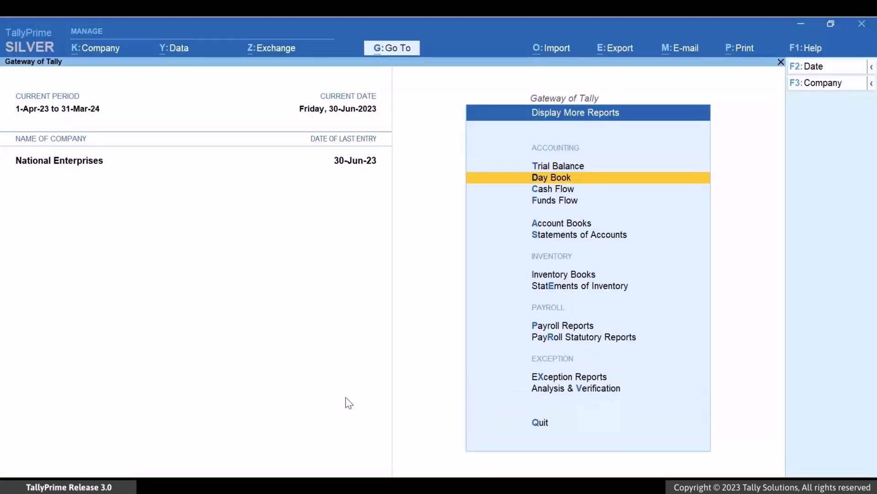
key(Down)
key(Down)
key(Down)
key(Down)
key(Down)
key(Down)
key(Down)
key(Down)
key(Return)
key(Down)
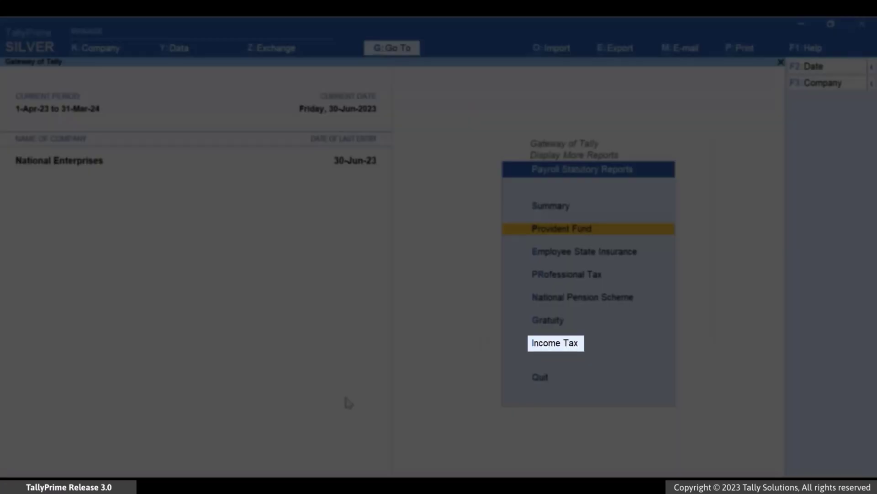
key(Down)
key(Down)
key(Down)
key(Down)
key(Down)
key(Return)
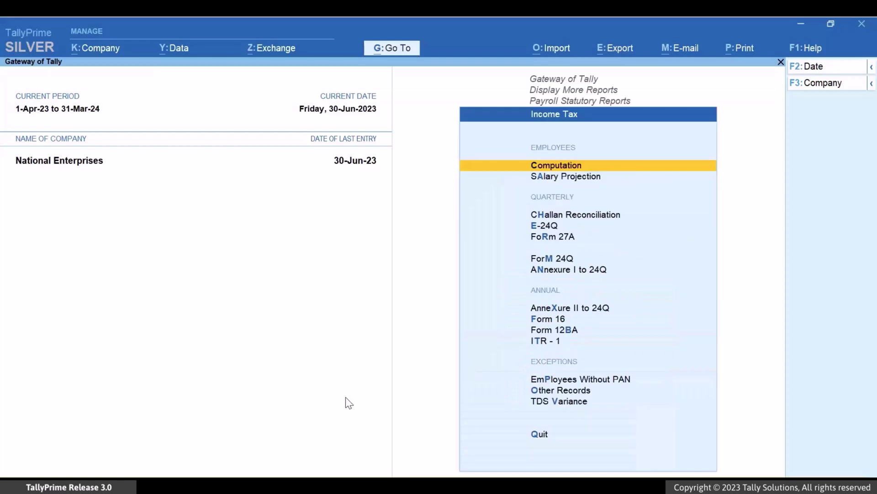
key(Down)
key(Down)
key(Down)
key(Return)
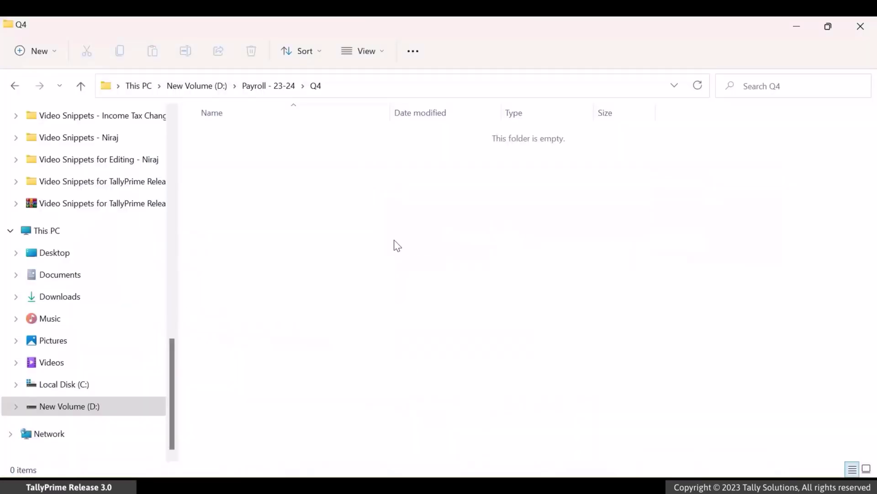
click(380, 82)
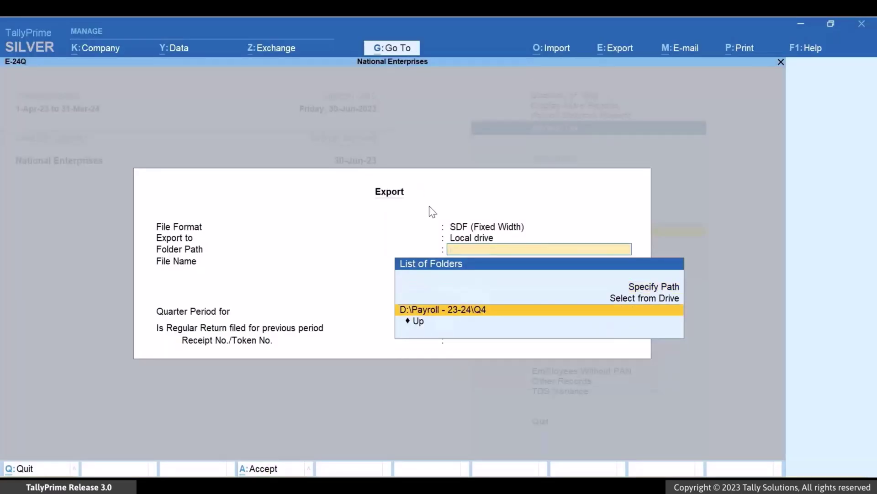
Set folder D:\Payroll - 23-24\Q4, file ITeTDS.txt and quarter Q4 (January–March)
key(Return)
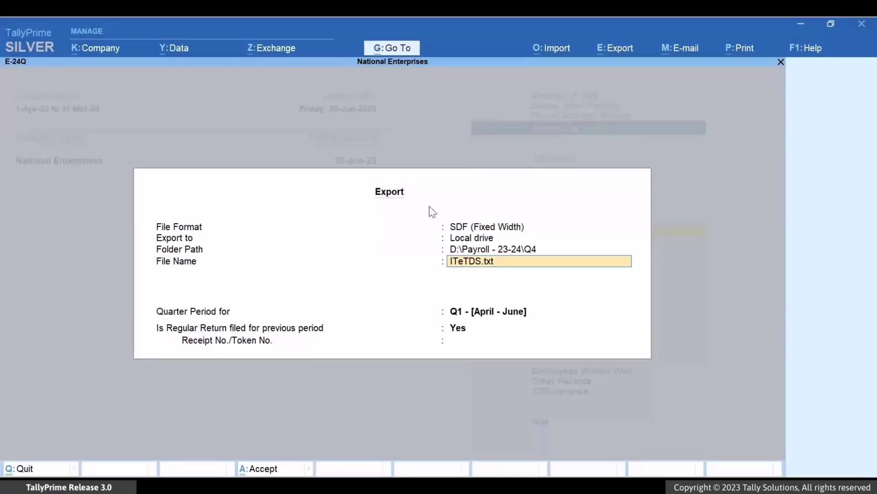
key(Return)
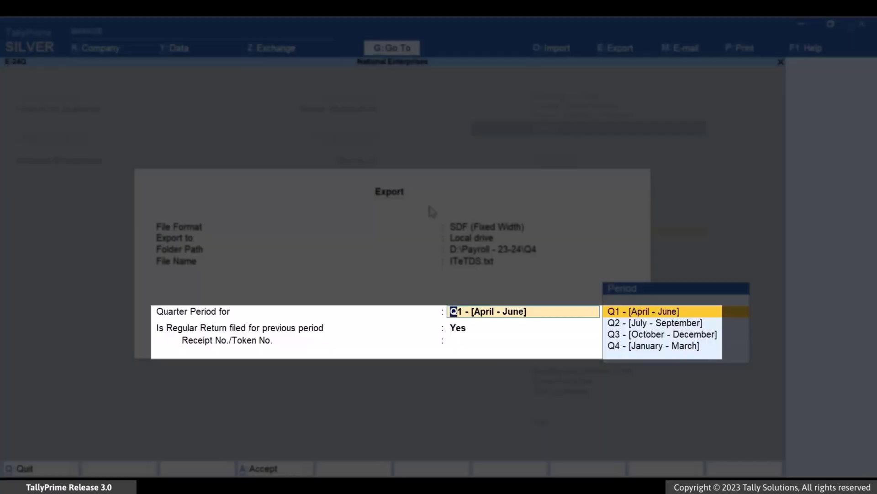
key(Down)
key(Down)
key(Down)
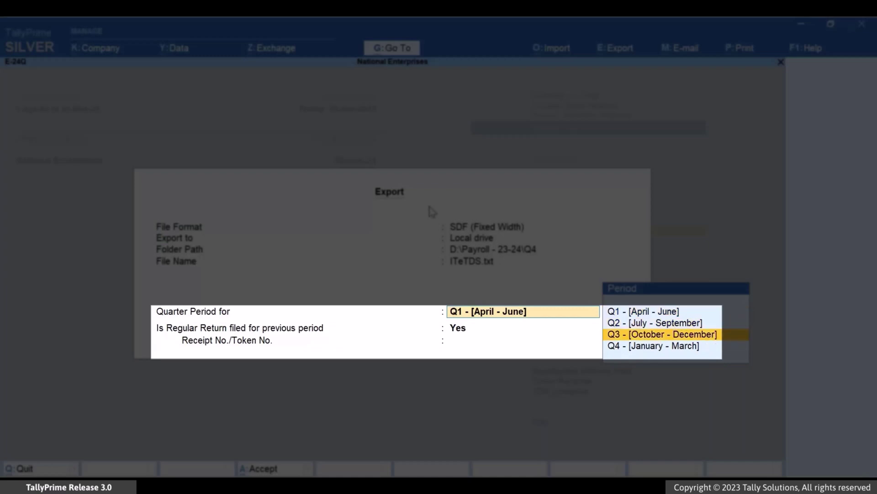
key(Return)
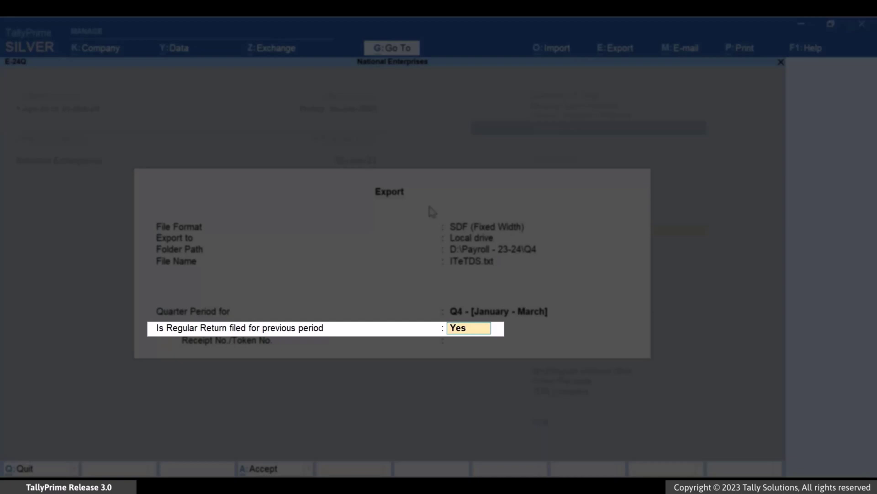
Mark previous regular return No, export, and open the Q4 ITeTDS file in Notepad
key(n)
key(Return)
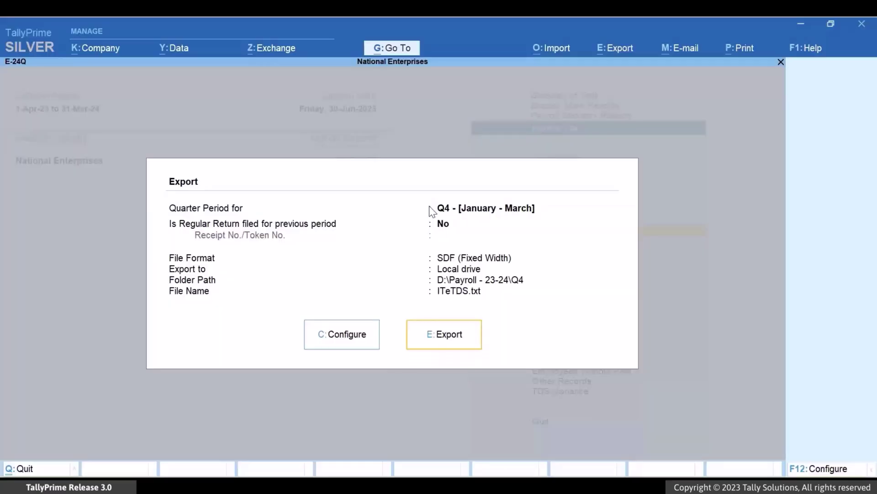
key(e)
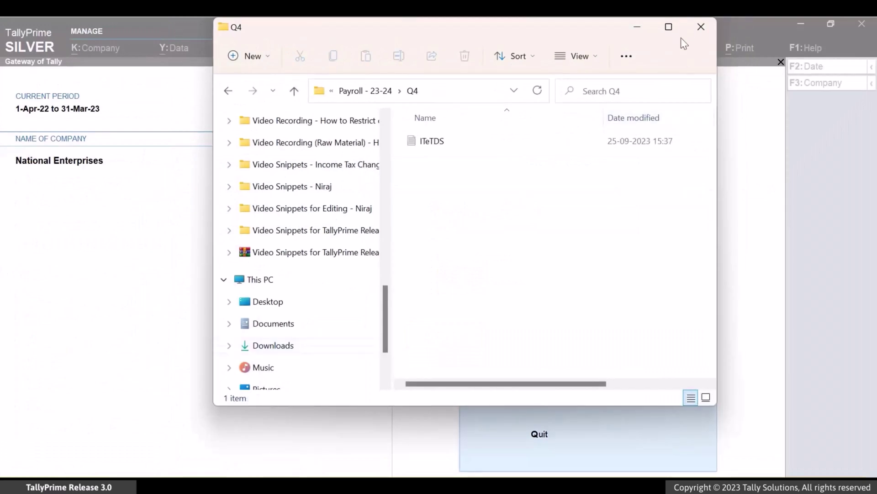
click(669, 27)
double_click(290, 141)
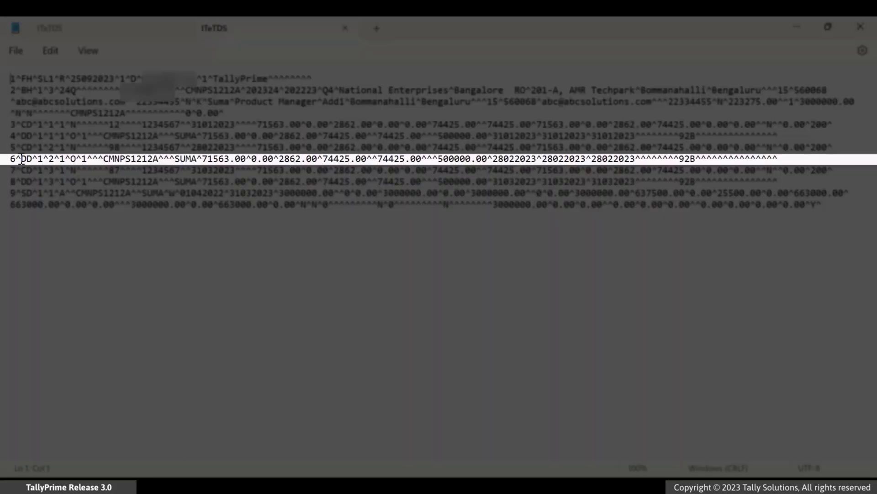
Append five ^ fillers to the end of the DD record on line 6
drag(22, 159, 33, 160)
click(33, 160)
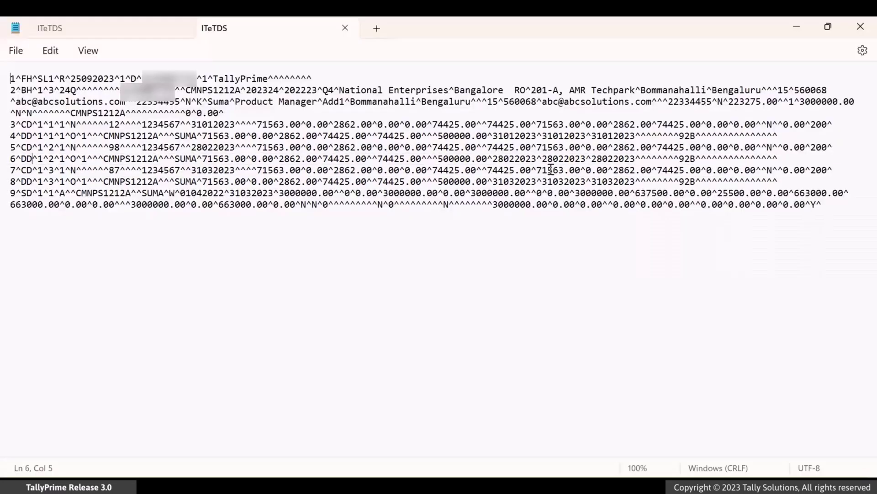
key(End)
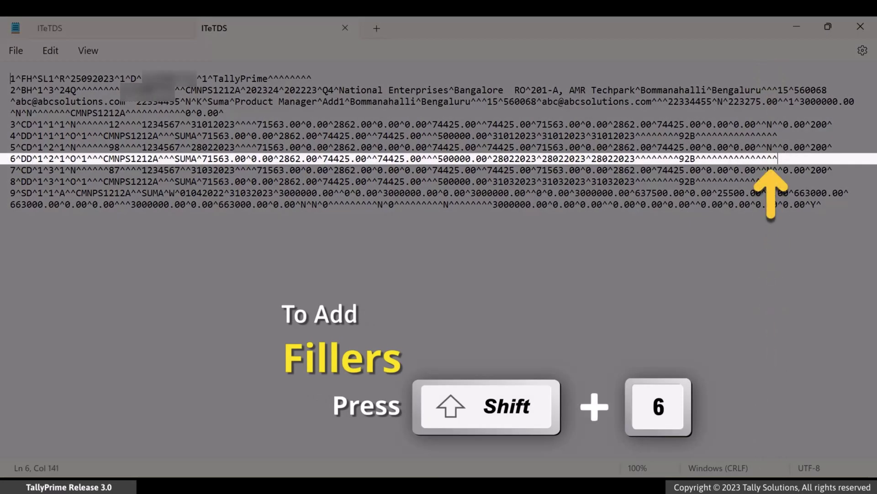
text(^^^^^^^^^^)
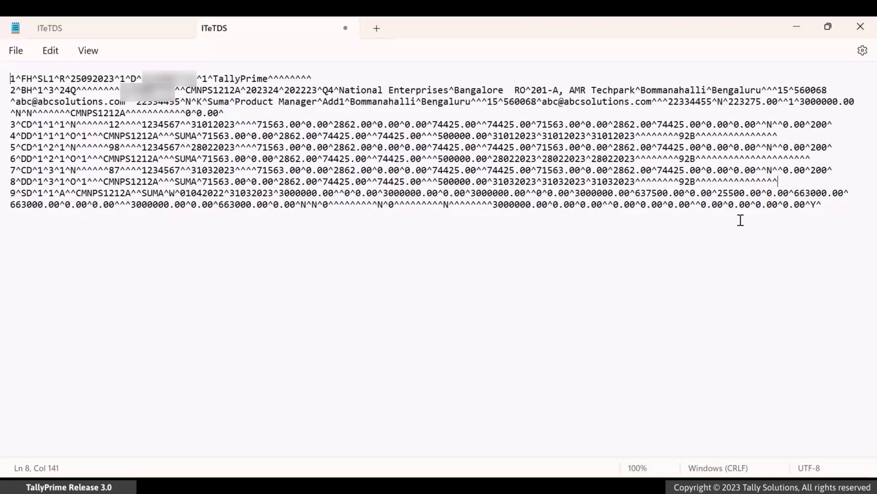
Append eight ^ fillers to the end of the SD salary record on line 9
drag(21, 196, 29, 196)
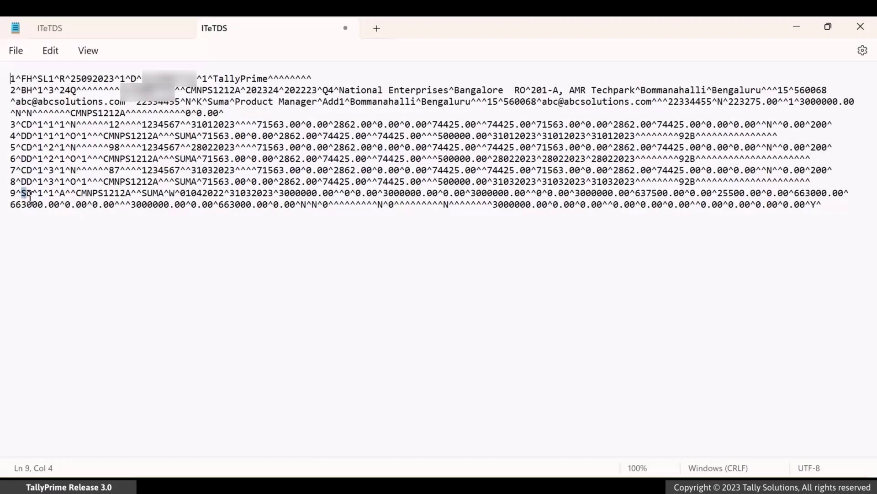
click(31, 198)
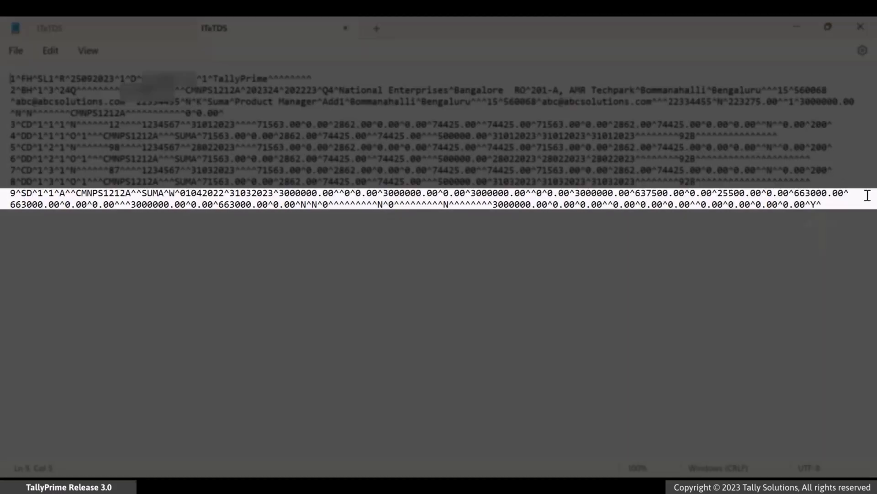
click(834, 208)
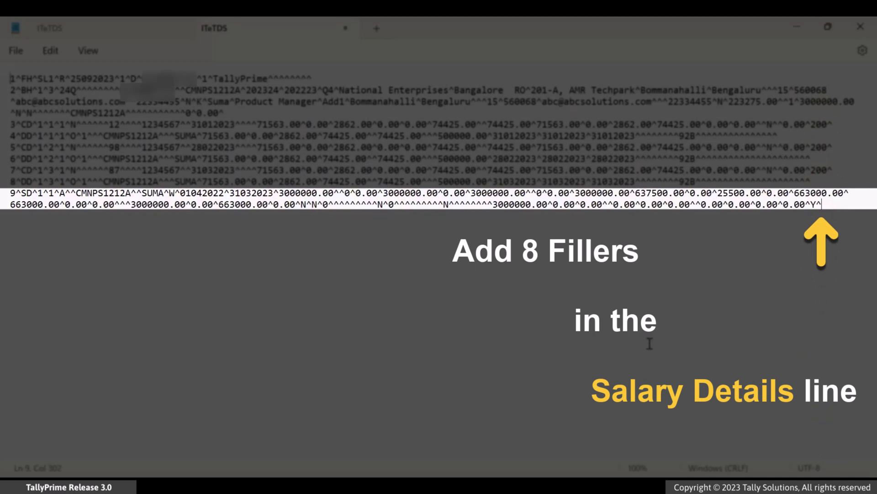
text(^^^^^^^^)
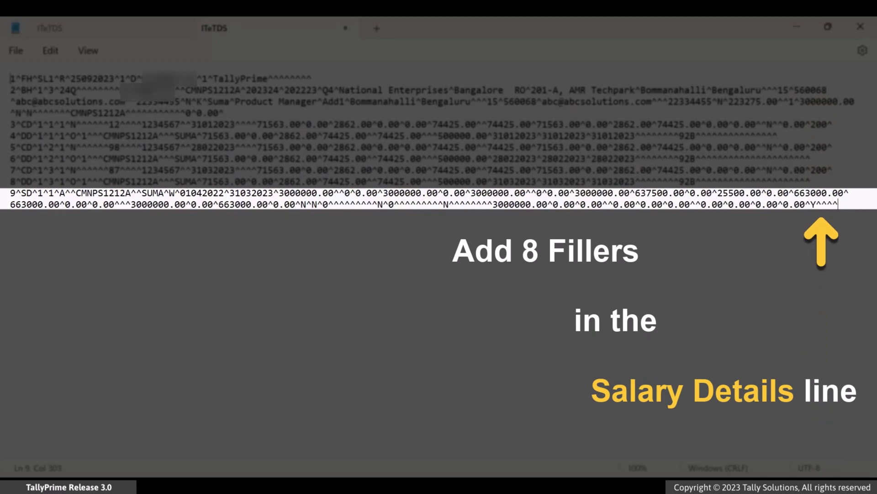